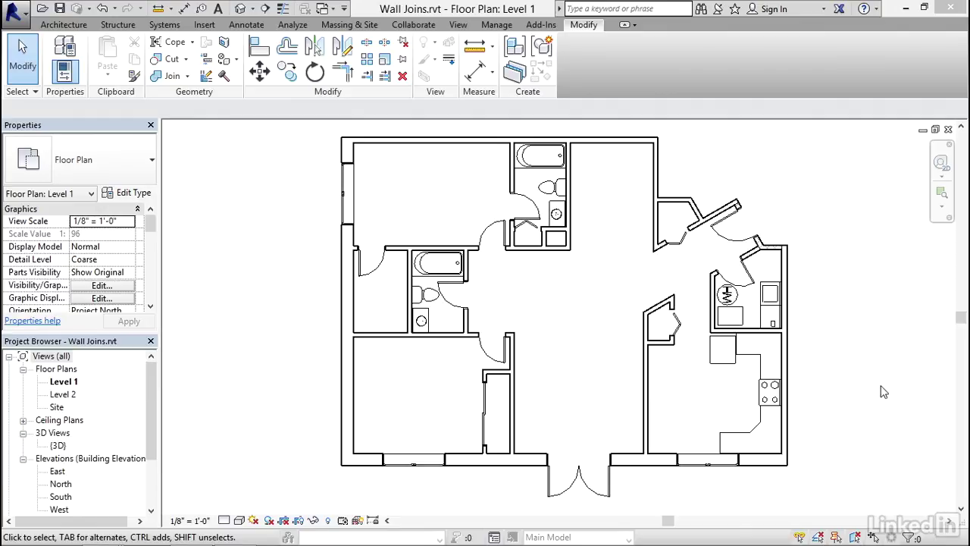
- Zoom into the region around the angled closets beside the kitchen
left_click(941, 192)
left_click_drag(637, 191, 804, 356)
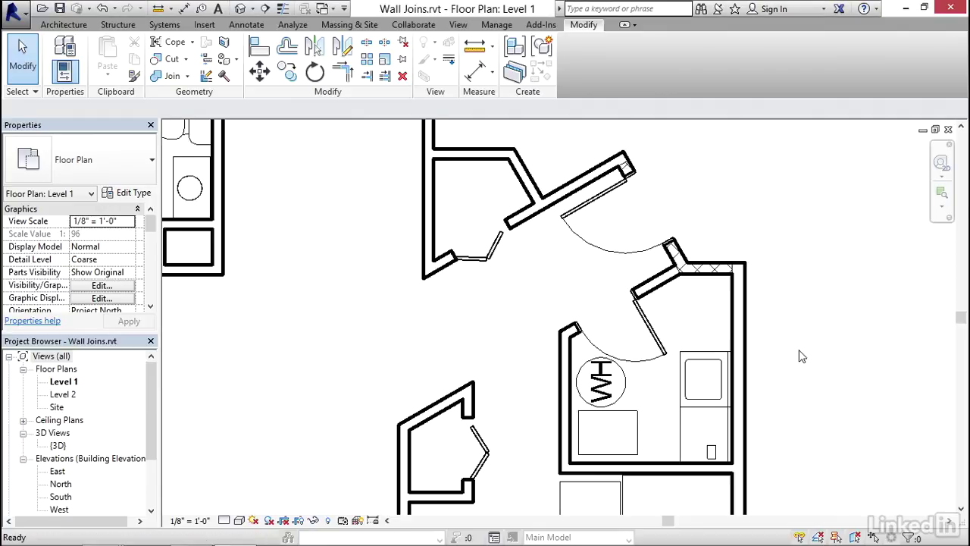
- At the angled wall's end join, try a Miter configuration, then revert to Butt
left_click(206, 76)
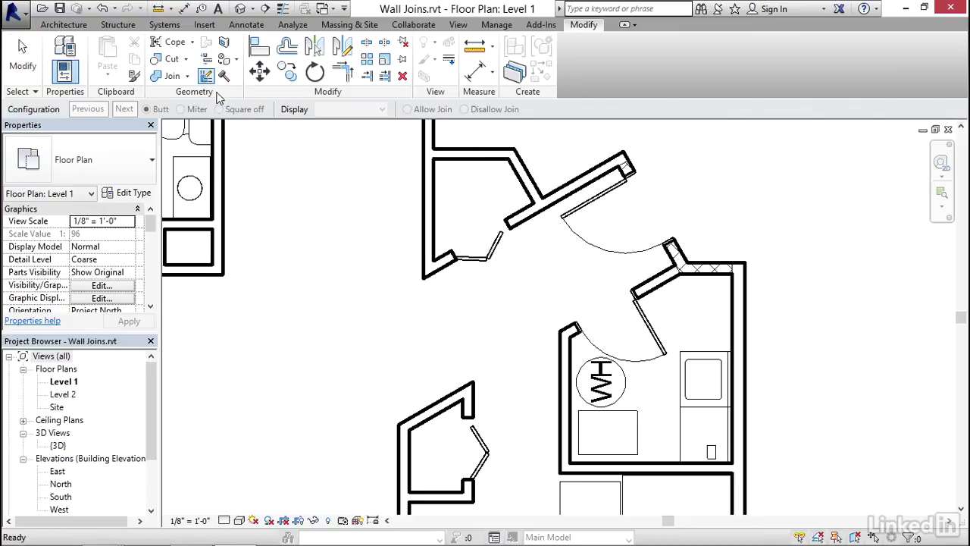
left_click(623, 164)
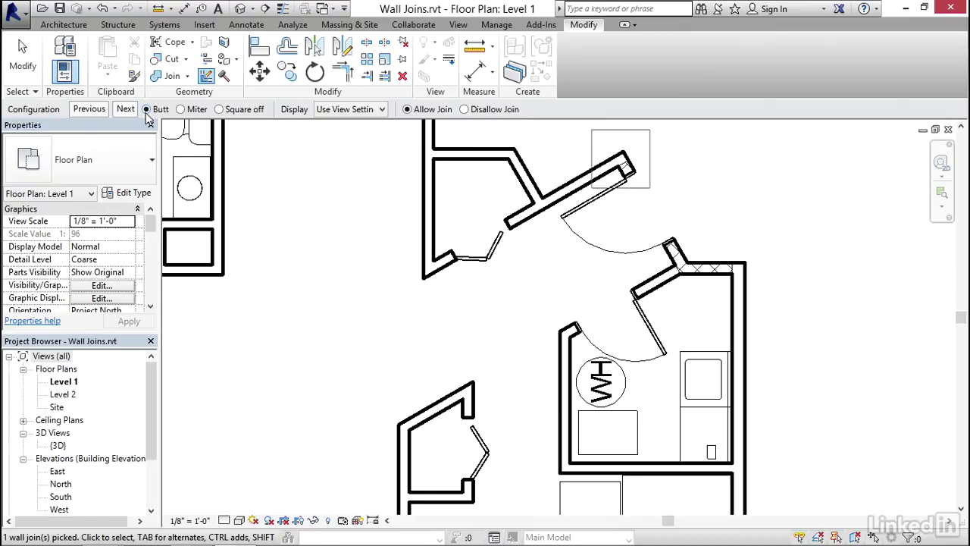
left_click(181, 110)
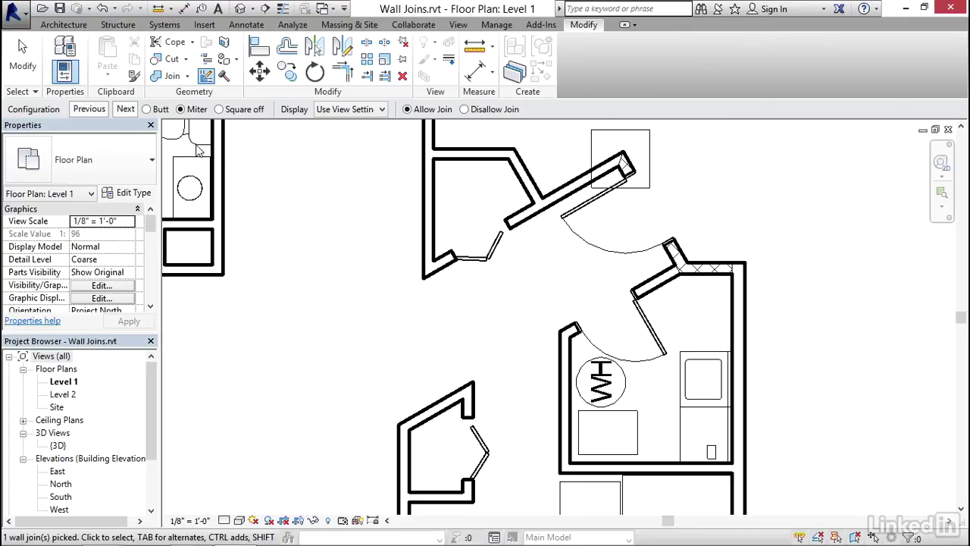
left_click(146, 111)
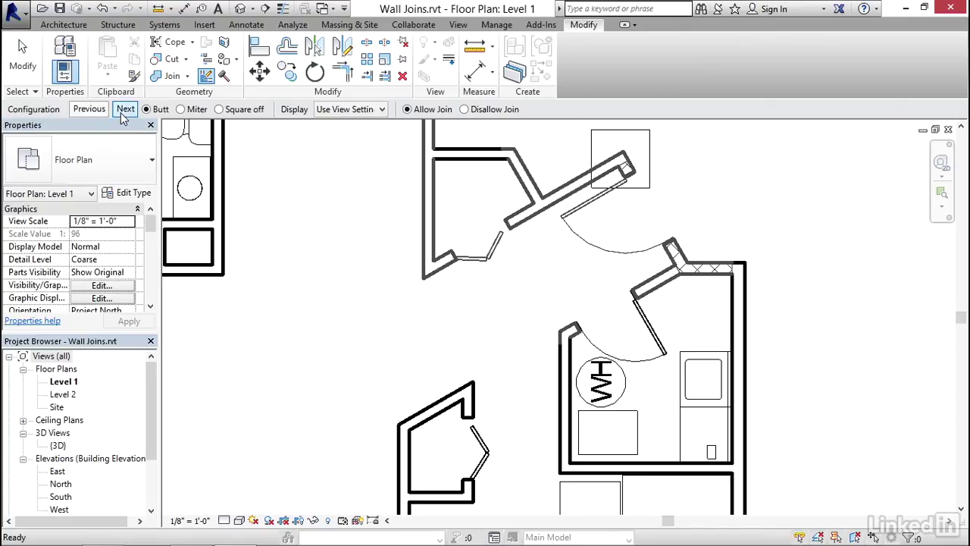
- Cycle dominance at the angled wall's end join, then at the kitchen's top-right corner join
left_click(121, 113)
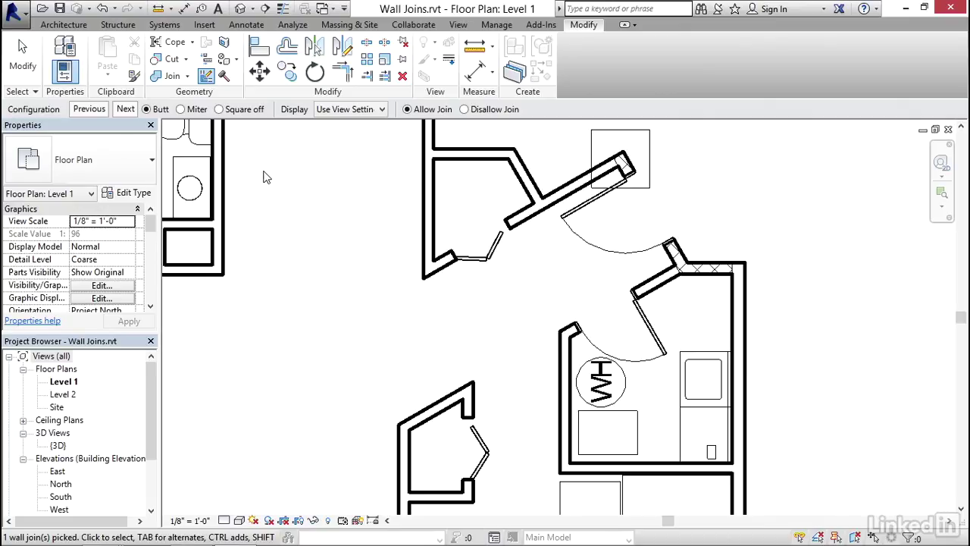
left_click(747, 257)
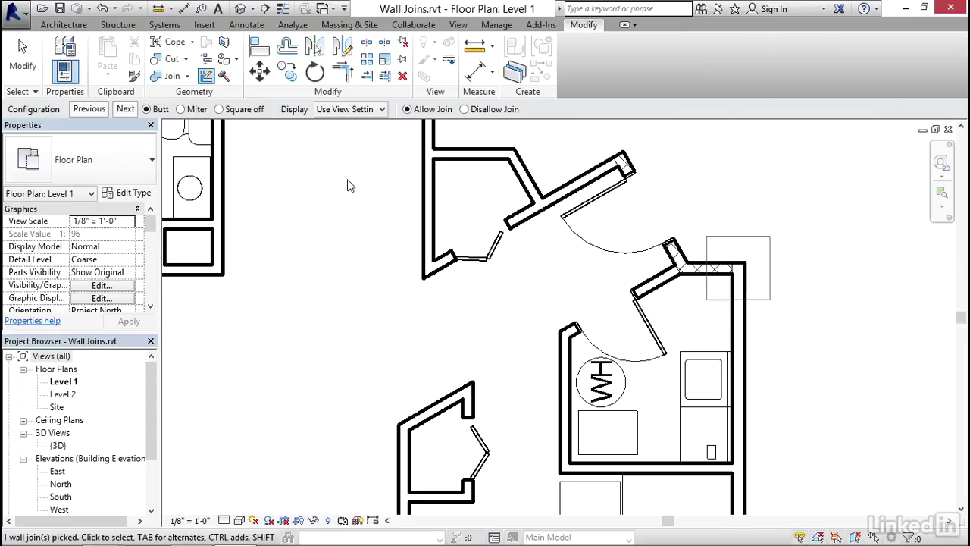
left_click(125, 109)
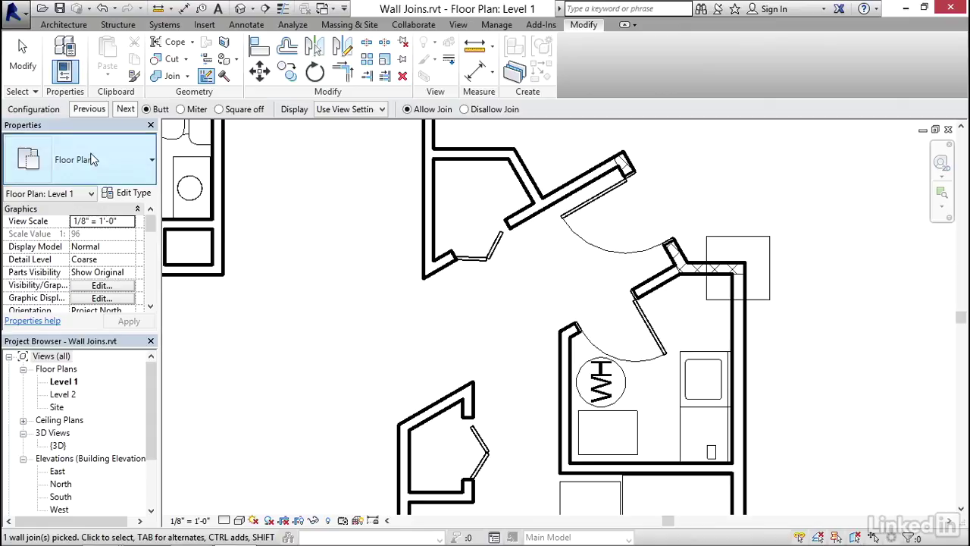
left_click(23, 54)
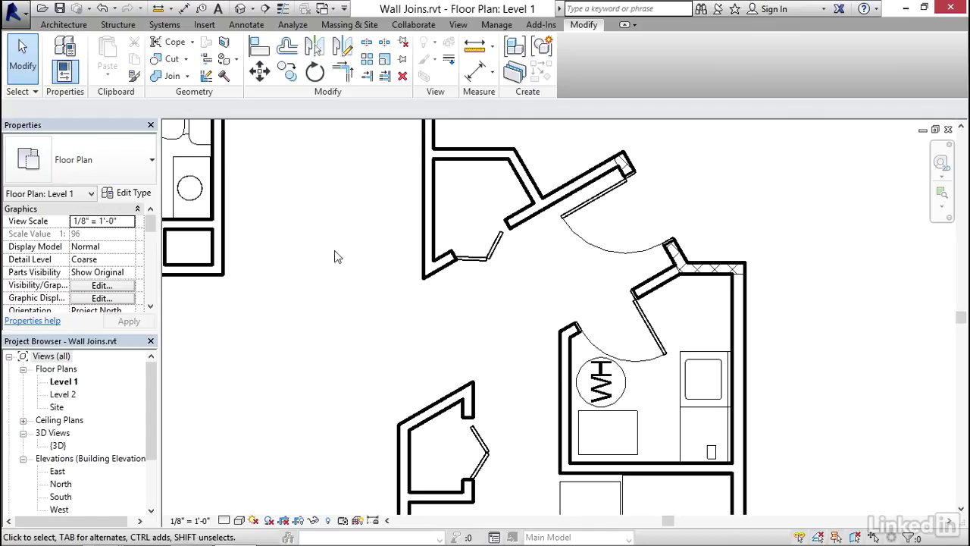
- Set the upper closet's angled corner join to Square off and cycle its arrangement
left_click(206, 78)
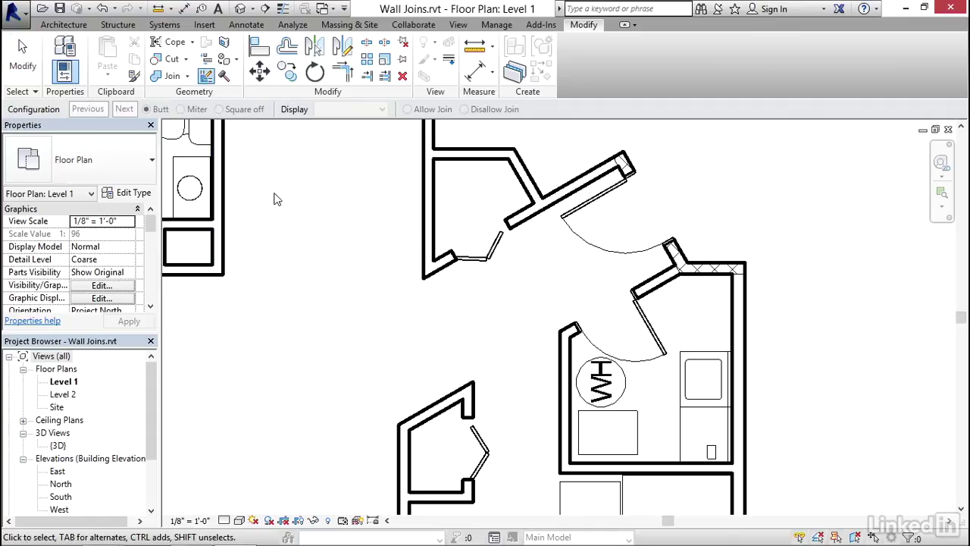
left_click(433, 280)
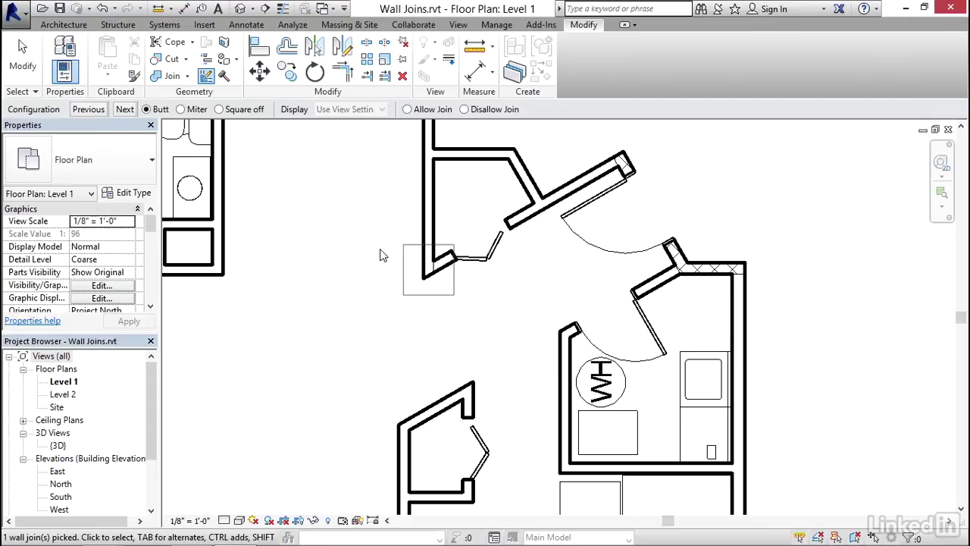
left_click(219, 109)
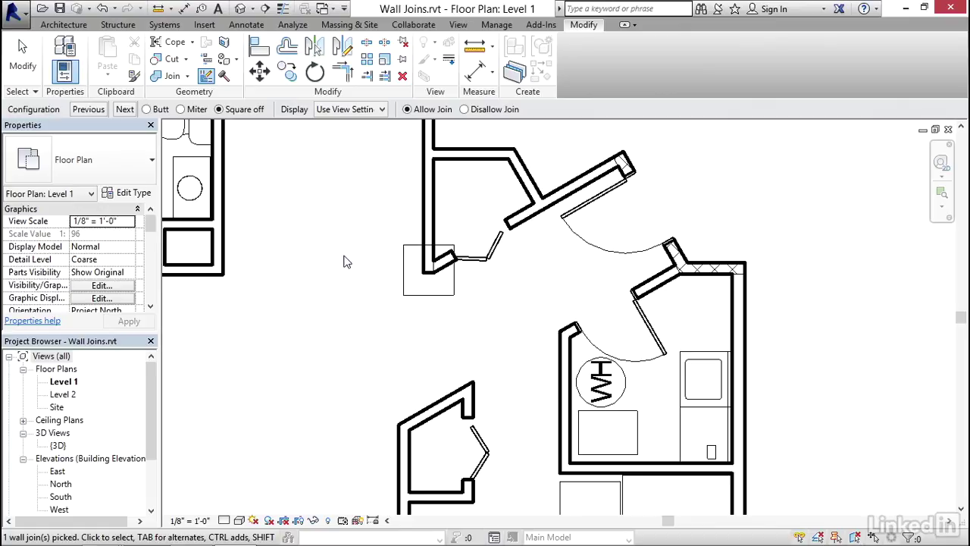
left_click(126, 110)
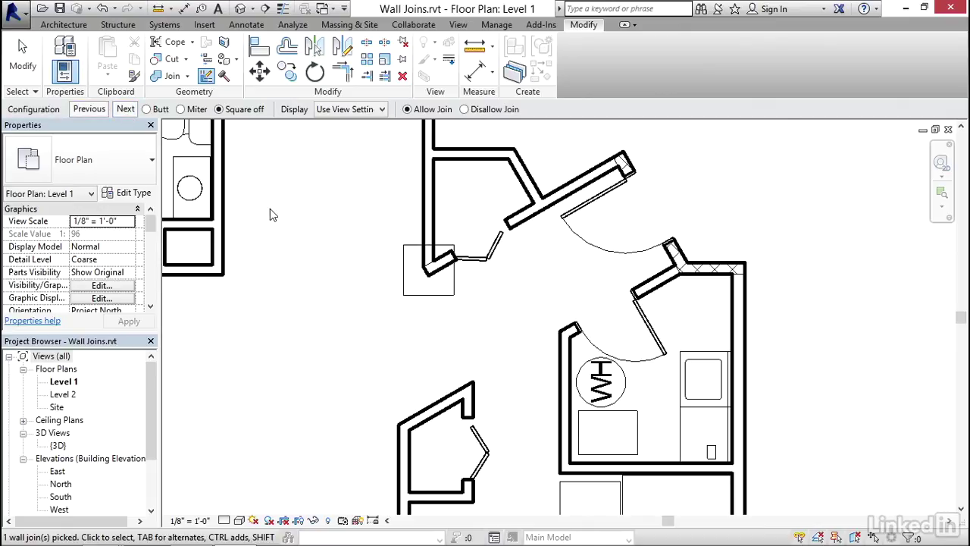
- Set the lower closet's angled corner join to Square off, cycling back to the original arrangement
left_click(474, 390)
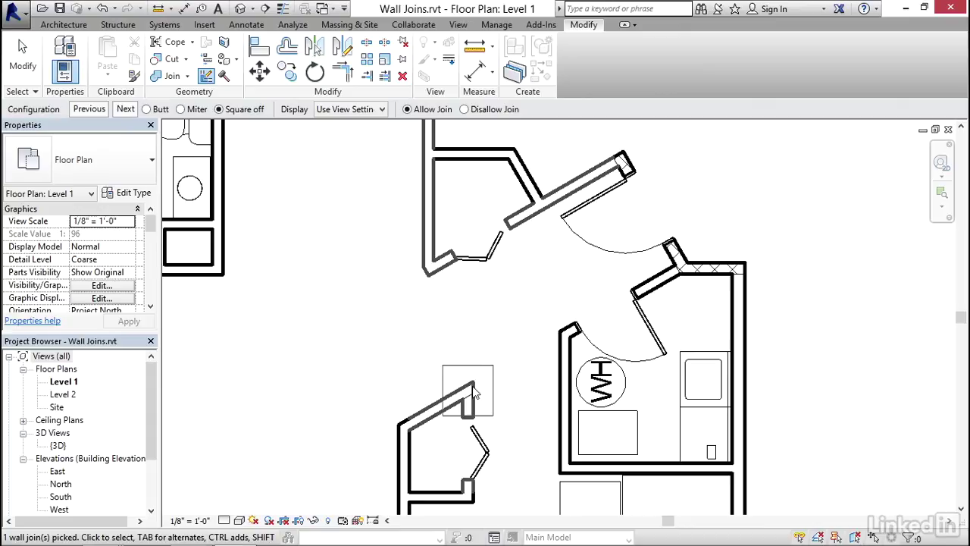
left_click(220, 109)
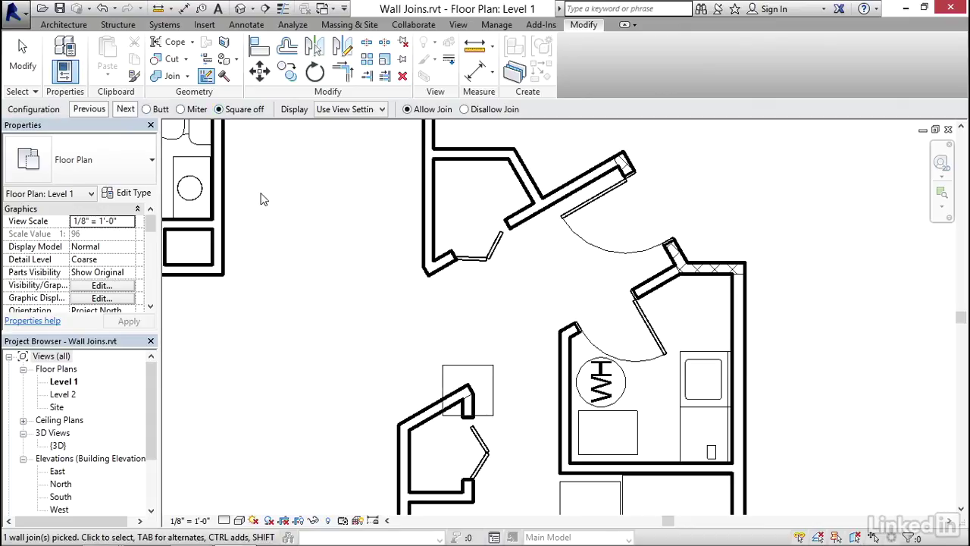
left_click(125, 110)
left_click(125, 109)
- Set the top-left closet corner join to Disallow Join
left_click(430, 158)
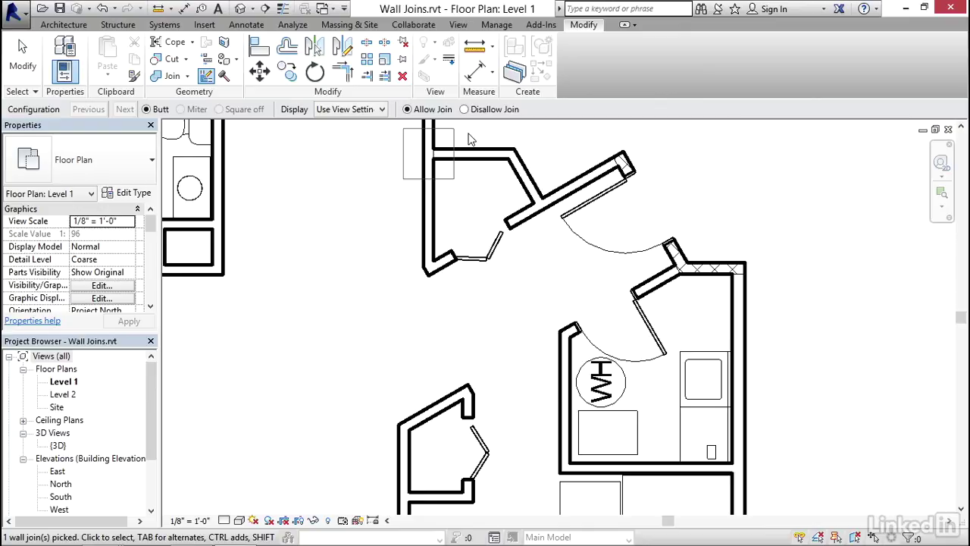
left_click(465, 110)
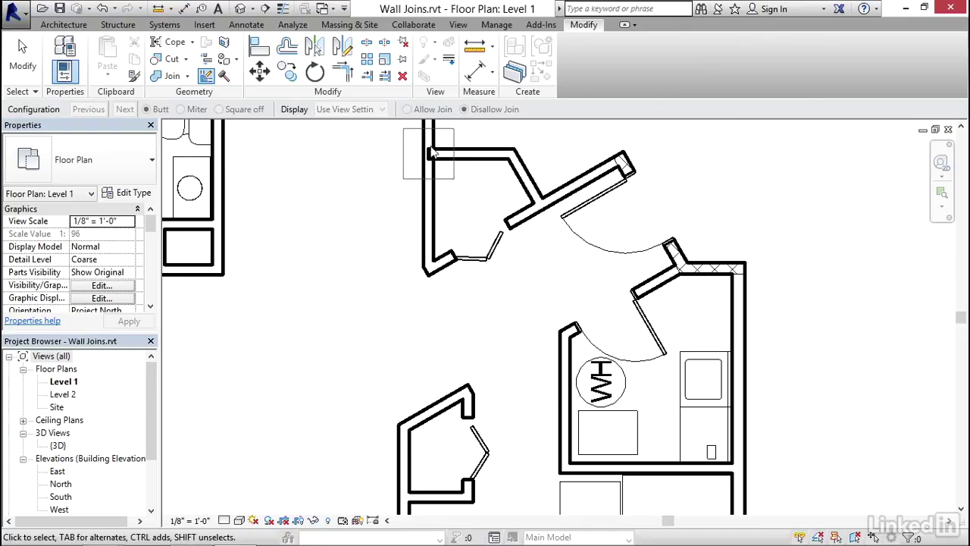
left_click(41, 70)
- Drag the top closet wall's end grip to confirm it stays separate from the vertical wall
left_click(477, 156)
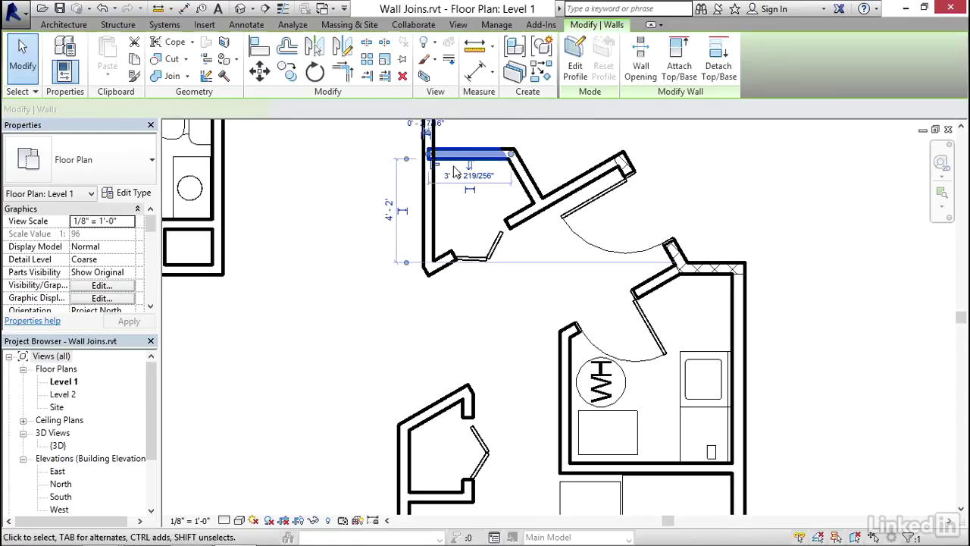
mouse_move(430, 157)
left_mouse_down()
mouse_move(447, 155)
mouse_move(429, 156)
left_mouse_up()
key("Escape")
scroll(428, 153, "up", 3)
scroll(444, 189, "down", 2)
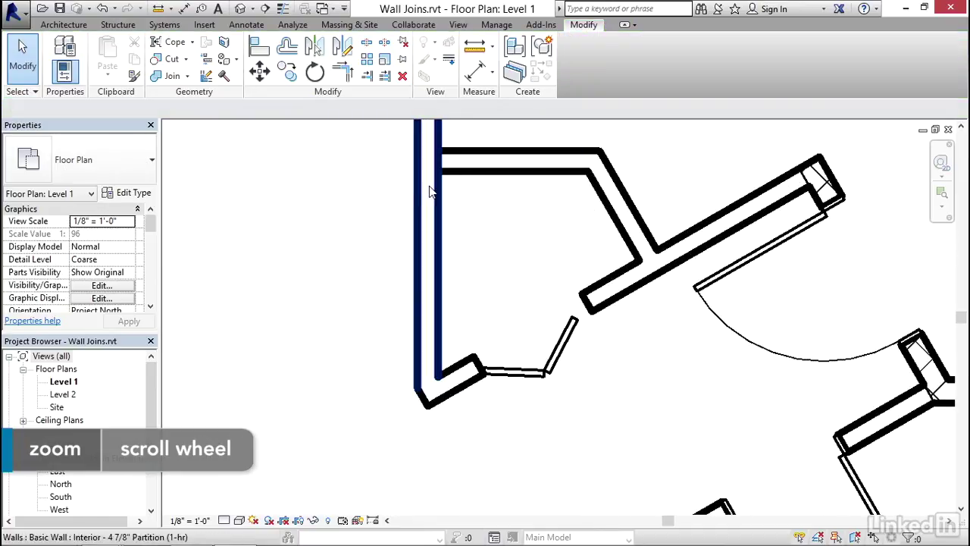
scroll(429, 191, "up", 2)
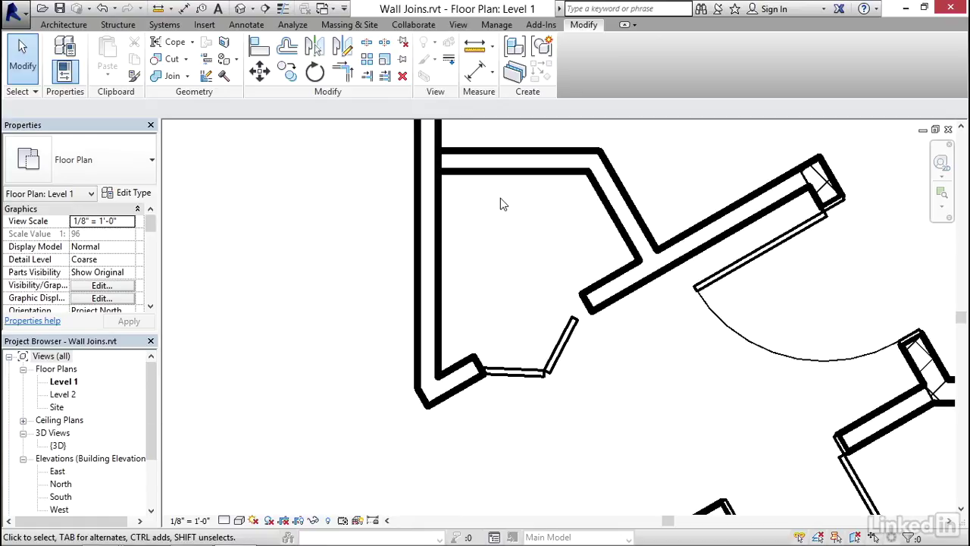
scroll(500, 206, "down", 4)
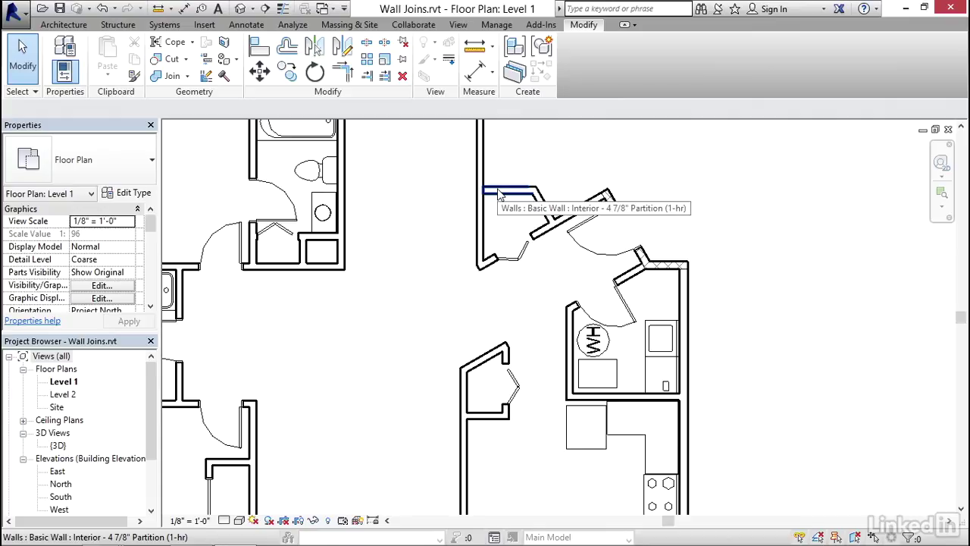
left_click(53, 24)
left_click(53, 53)
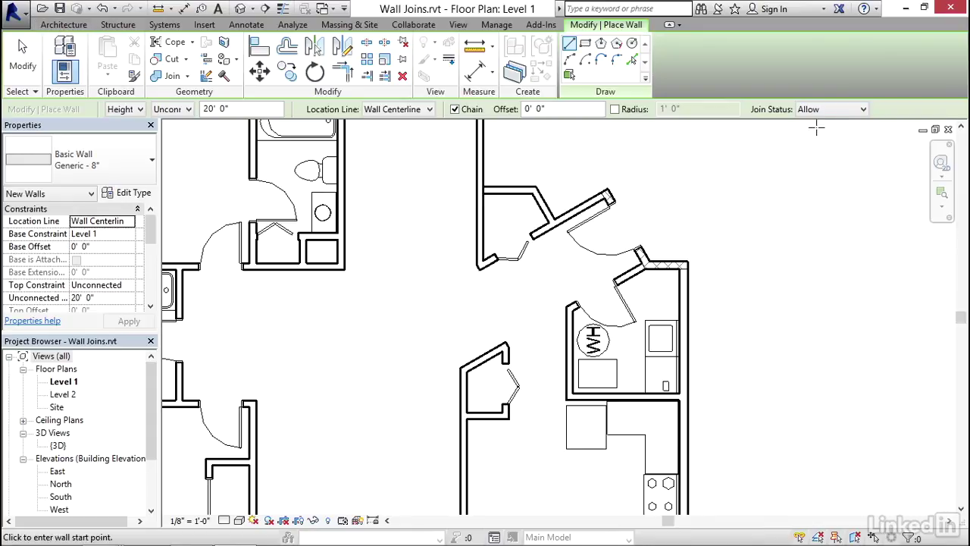
left_click(833, 111)
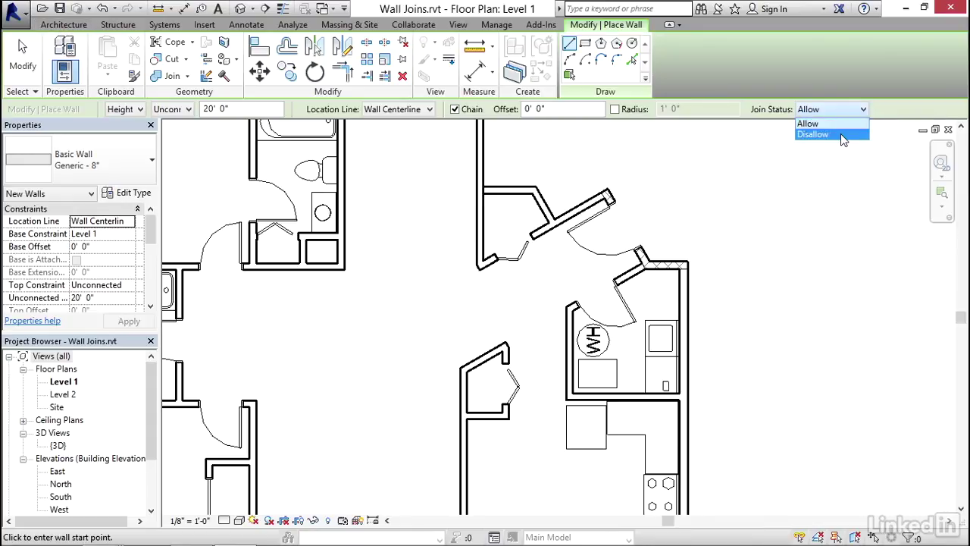
left_click(889, 112)
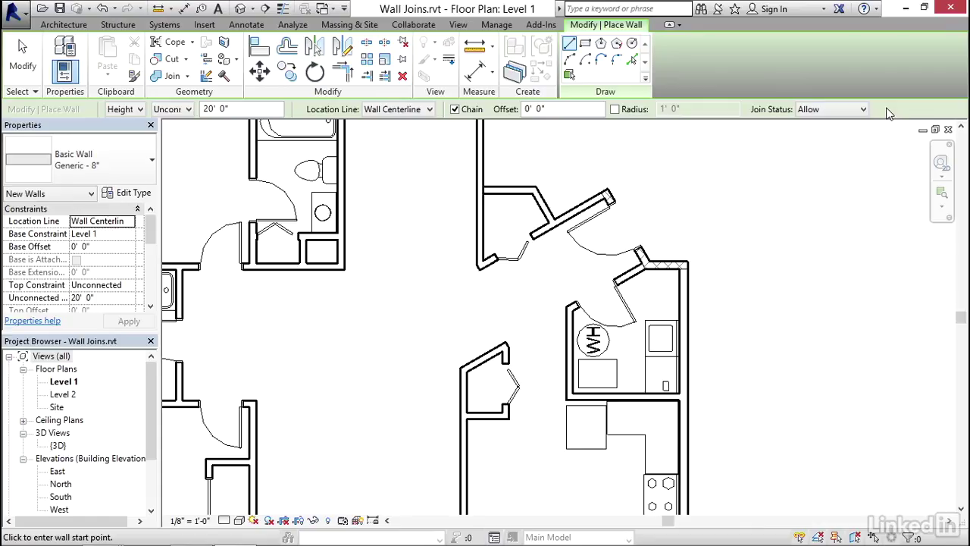
left_click(25, 48)
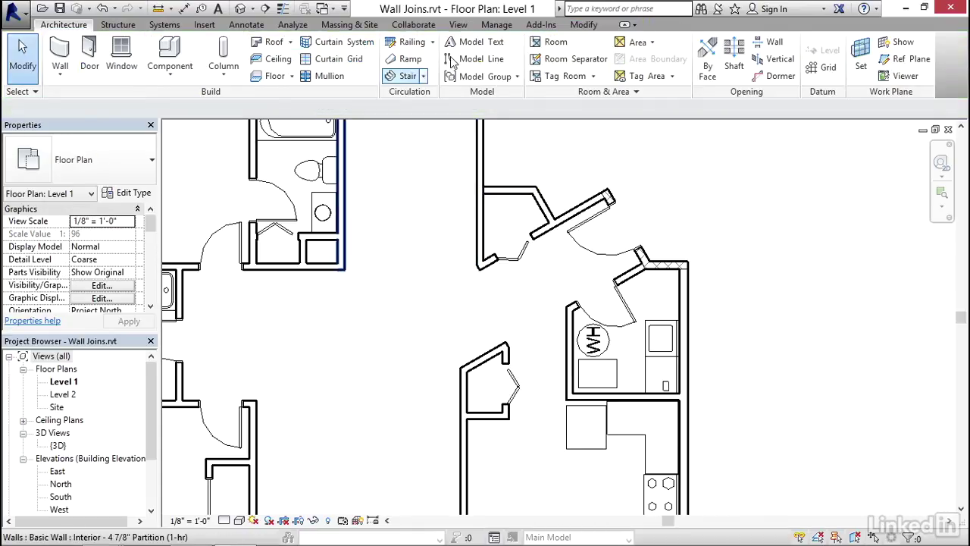
- Set the top-left closet corner wall join back to Allow Join
left_click(583, 25)
left_click(207, 75)
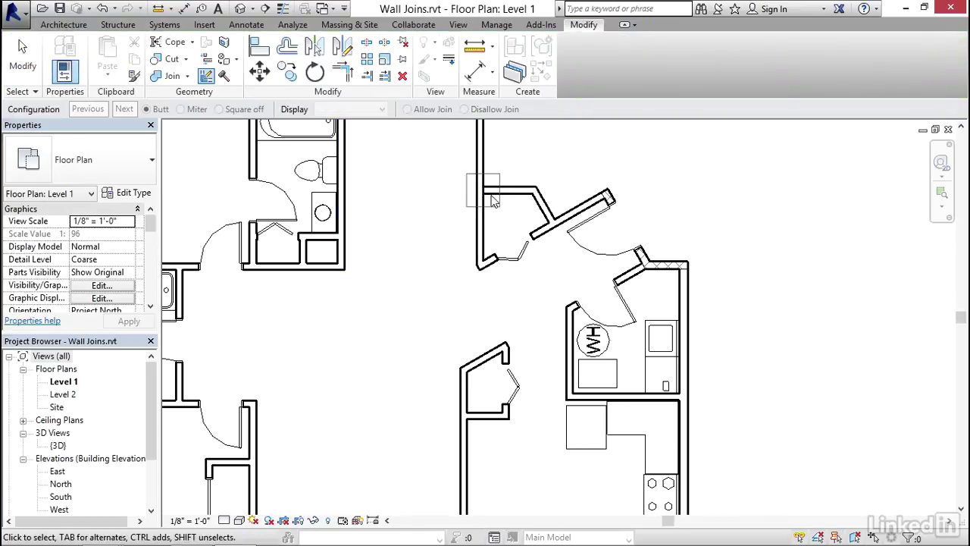
left_click(494, 200)
left_click(429, 111)
left_click(23, 56)
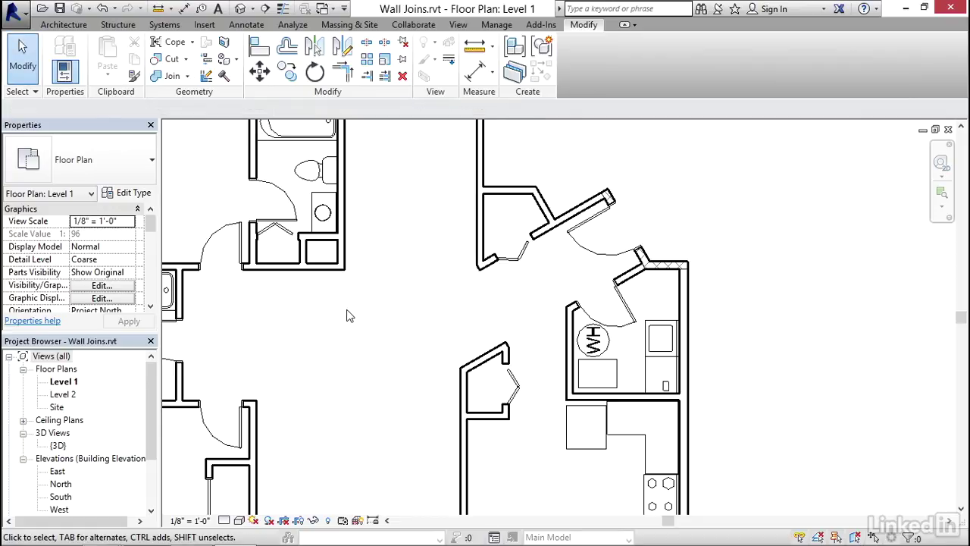